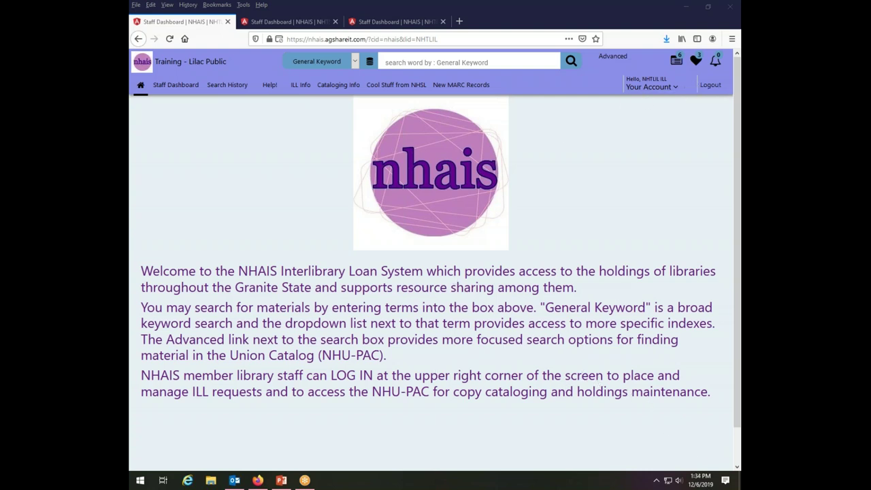
# Open the Paris request from the borrower's Received list in Lilac Public's Request Manager.
pyautogui.click(695, 61)
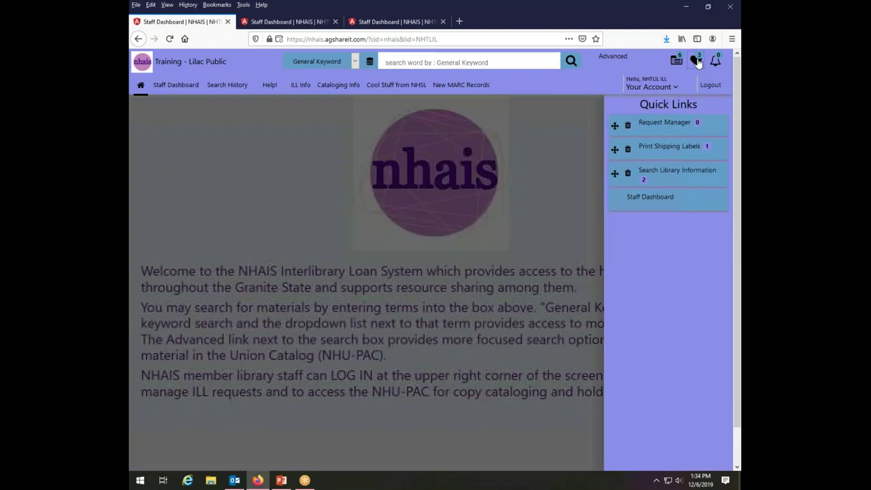
pyautogui.click(664, 123)
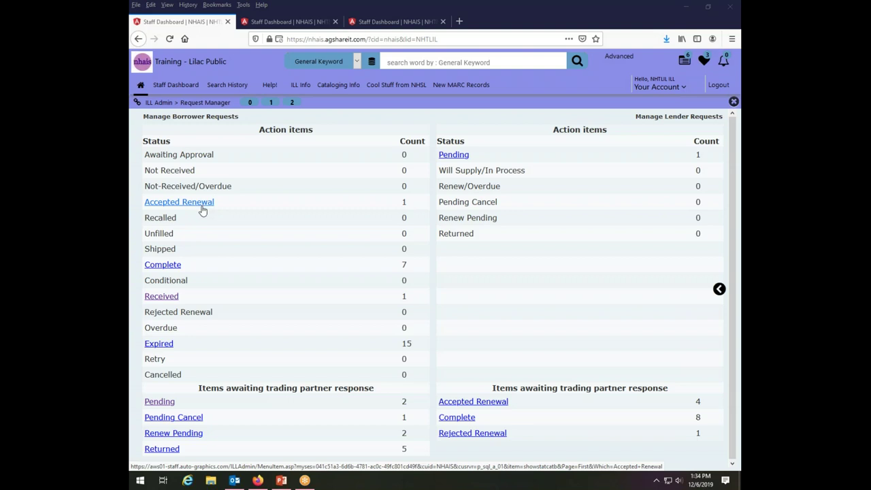
pyautogui.click(162, 297)
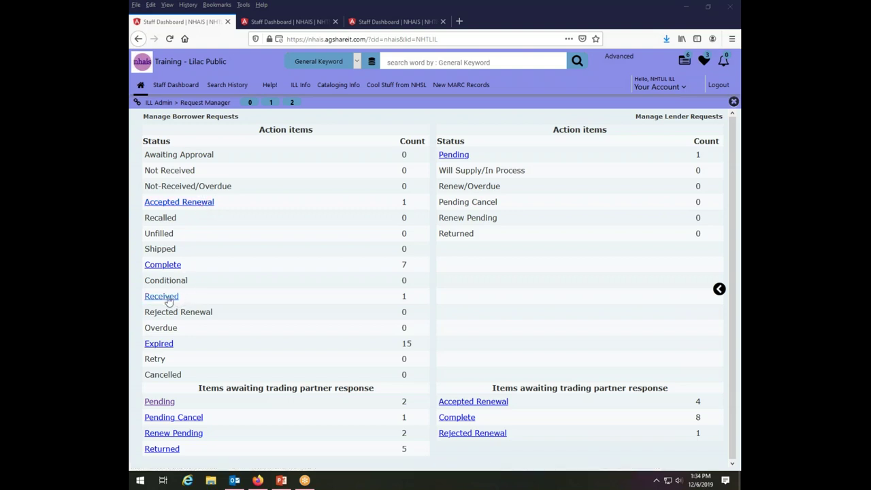
pyautogui.click(164, 298)
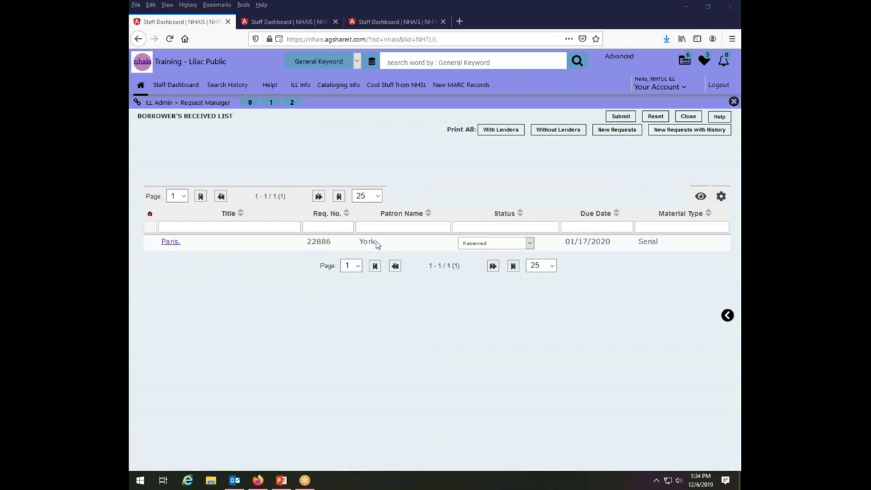
pyautogui.click(170, 244)
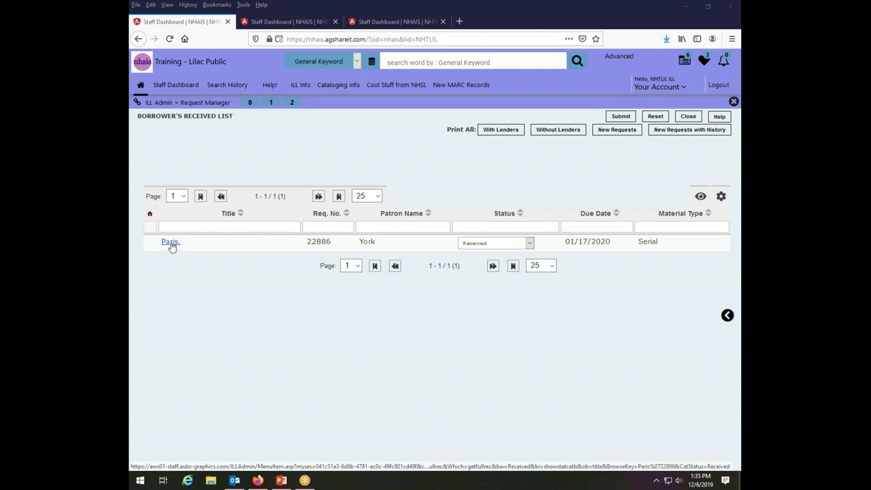
pyautogui.click(171, 244)
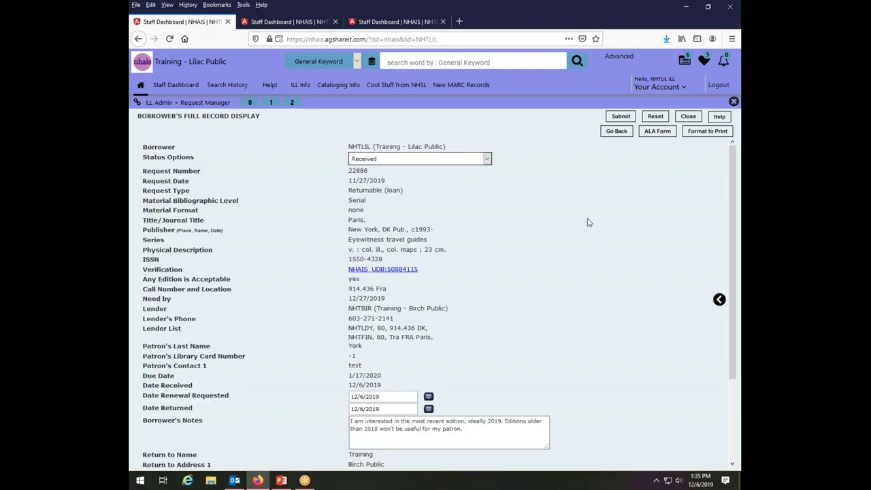
# Set the request's status to Renewal and start the borrower's notes with "We would like to renew this until 2/5/2020 please.".
pyautogui.click(488, 158)
pyautogui.click(464, 189)
pyautogui.moveTo(731, 252); pyautogui.dragTo(730, 333)
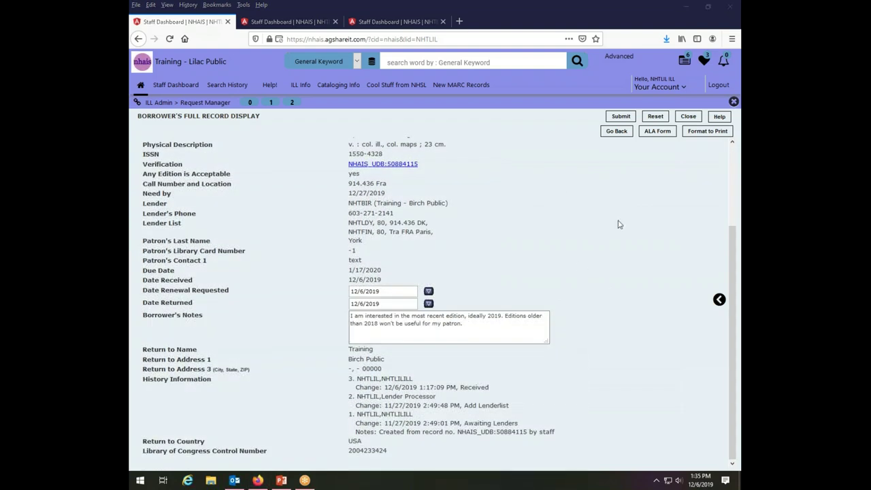
pyautogui.click(476, 334)
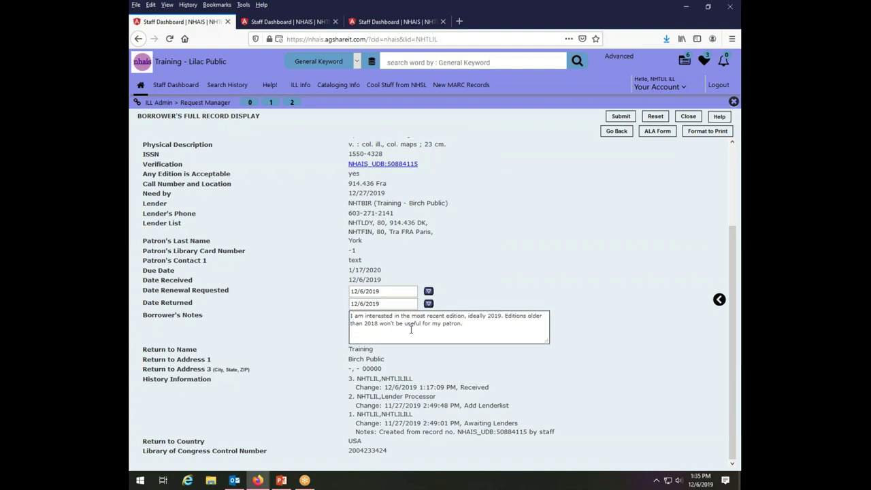
pyautogui.press('Return')
pyautogui.press('Return')
pyautogui.press('Return')
pyautogui.press('Return')
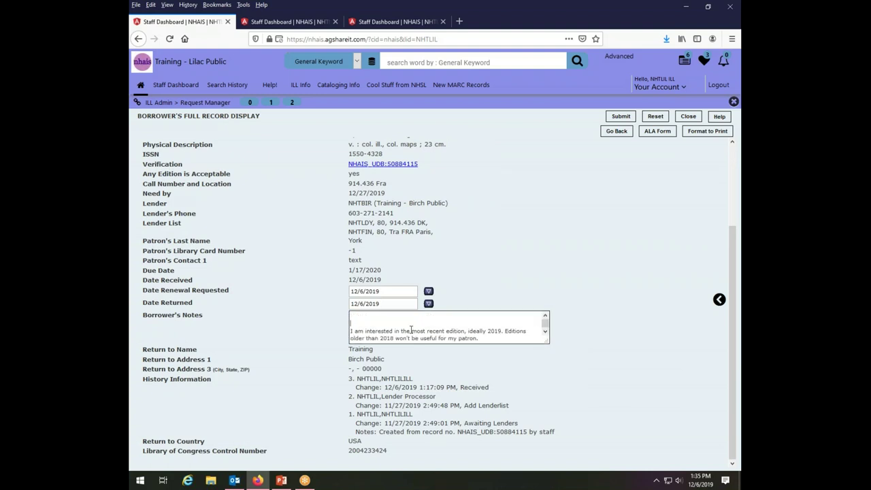
pyautogui.write('We would like to renwe')
pyautogui.press('BackSpace')
pyautogui.press('BackSpace')
pyautogui.write('ew this until 2/5/2020')
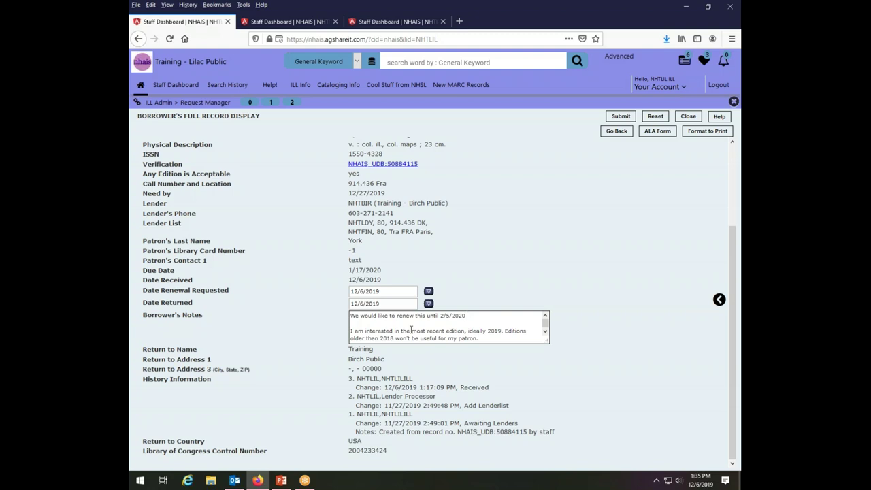
pyautogui.write('please.')
pyautogui.moveTo(485, 316); pyautogui.dragTo(412, 317)
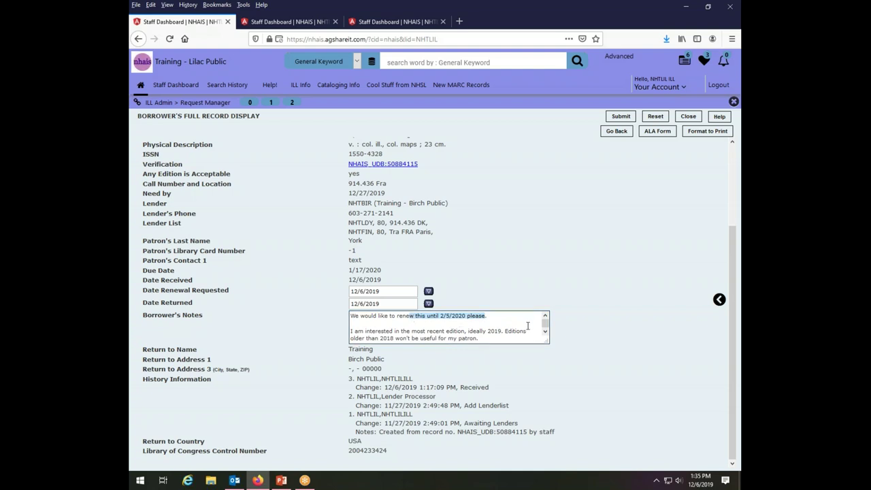
# Submit the renewal request for Paris and check the update message.
pyautogui.scroll(3, 733, 249)
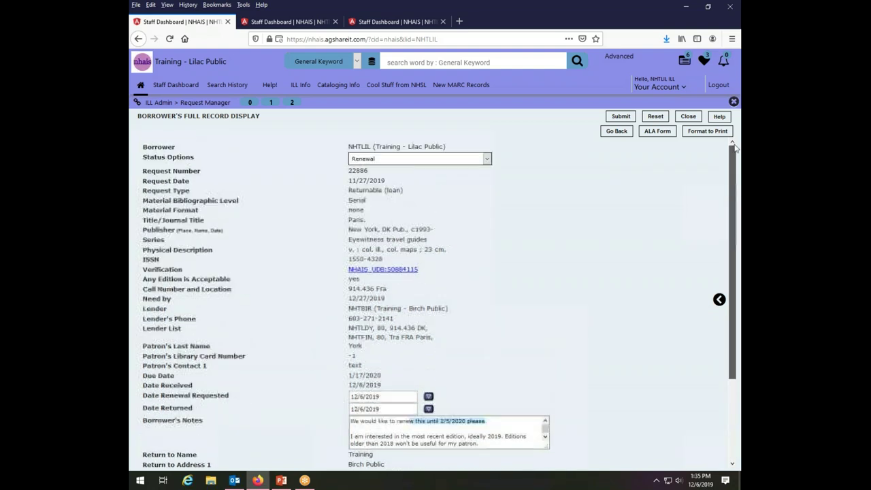
pyautogui.click(618, 117)
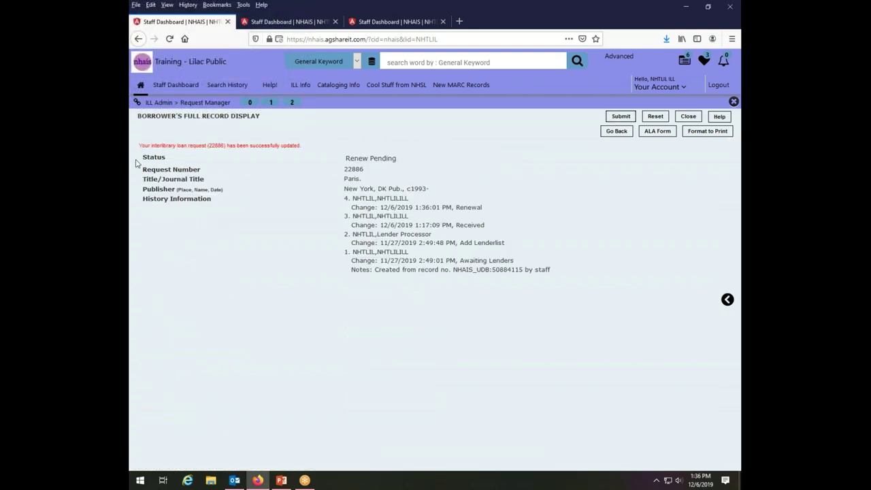
pyautogui.moveTo(151, 146); pyautogui.dragTo(299, 146)
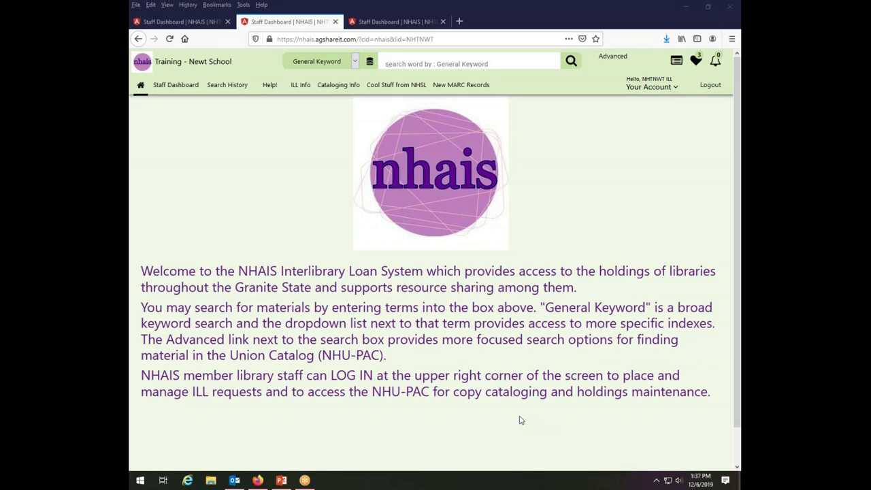
# From Newt School's Request Manager, open the lender's Renew Pending request for The Berenstain Bears and the missing watermelon money and read the borrower's notes.
pyautogui.click(696, 60)
pyautogui.click(657, 124)
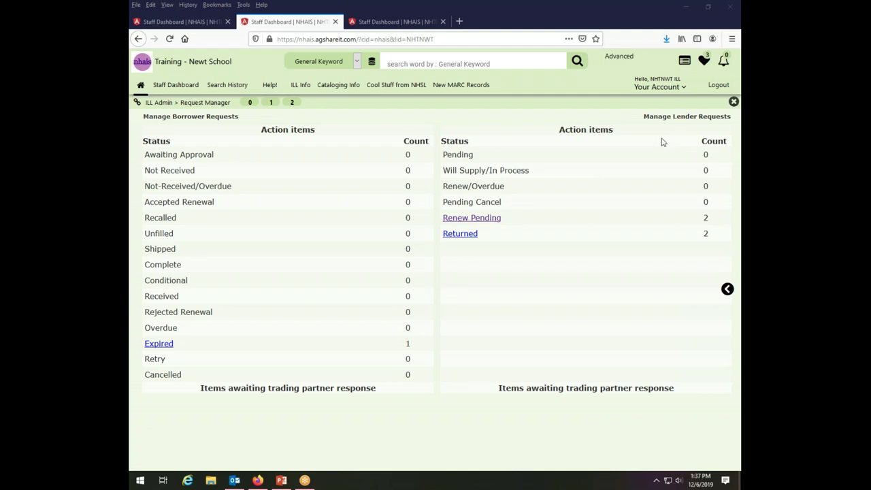
pyautogui.click(481, 224)
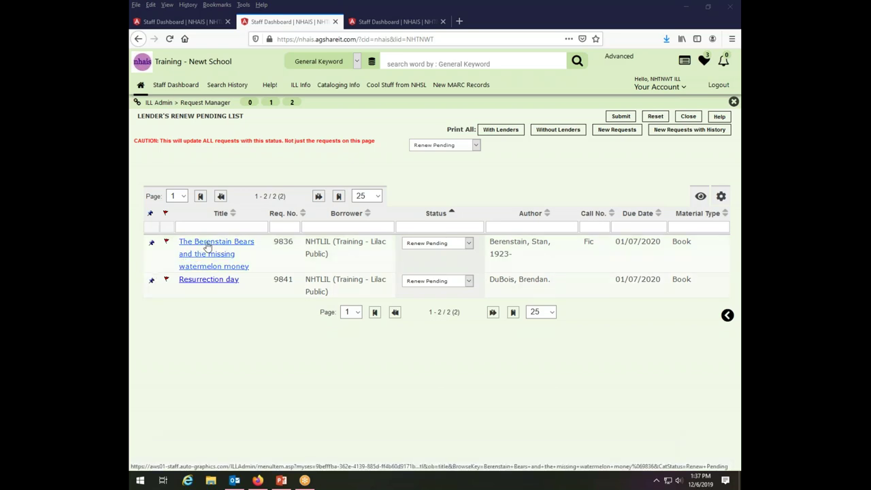
pyautogui.click(207, 245)
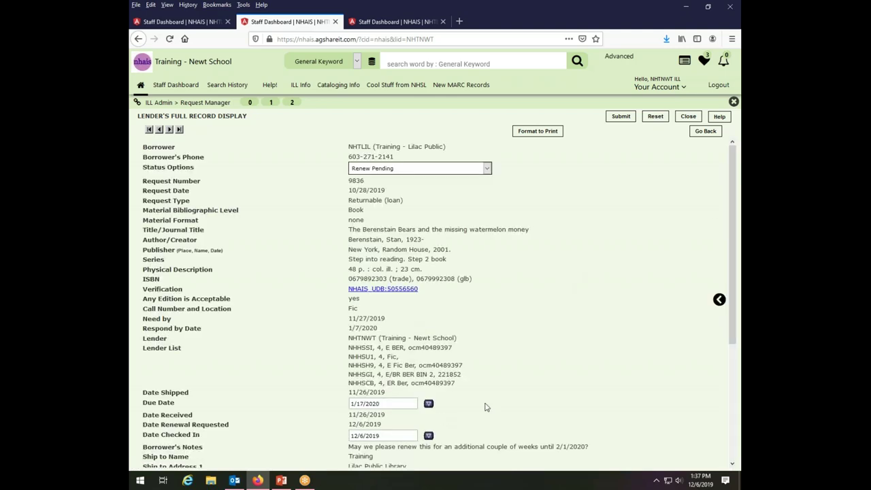
pyautogui.moveTo(732, 274); pyautogui.dragTo(739, 405)
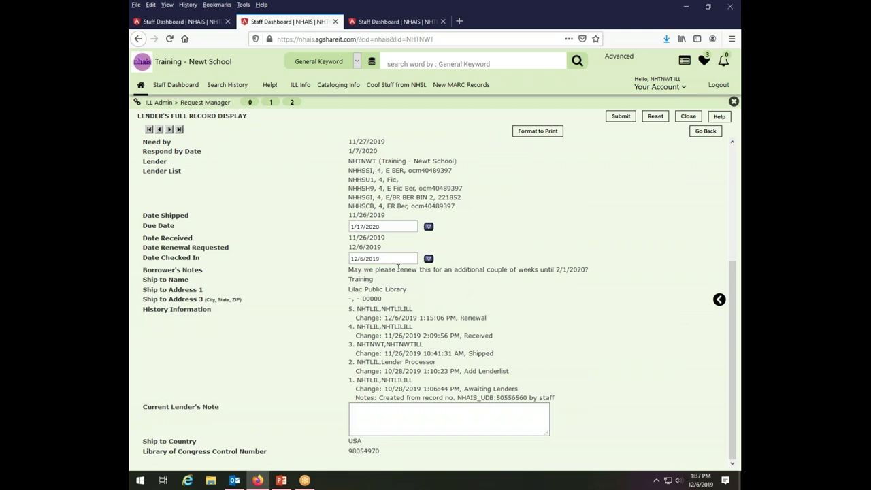
pyautogui.moveTo(367, 272); pyautogui.dragTo(635, 274)
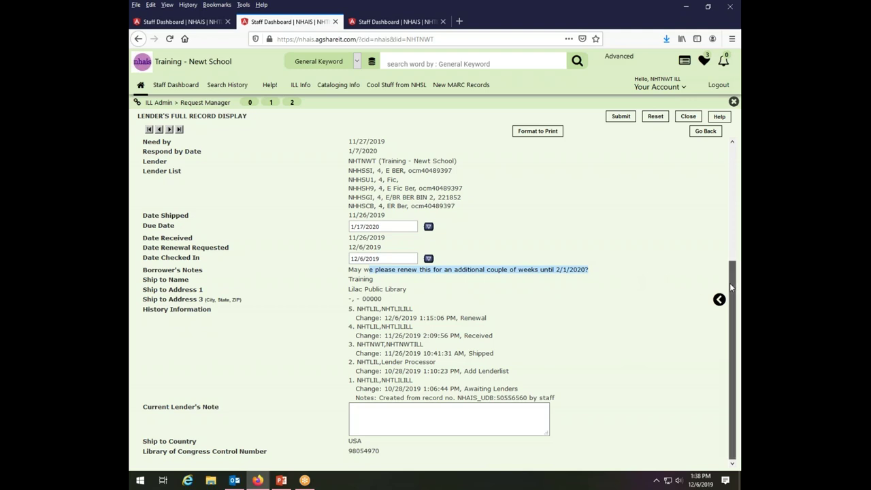
# Set the Berenstain Bears request's status to Accept Renewal.
pyautogui.moveTo(730, 283); pyautogui.dragTo(735, 151)
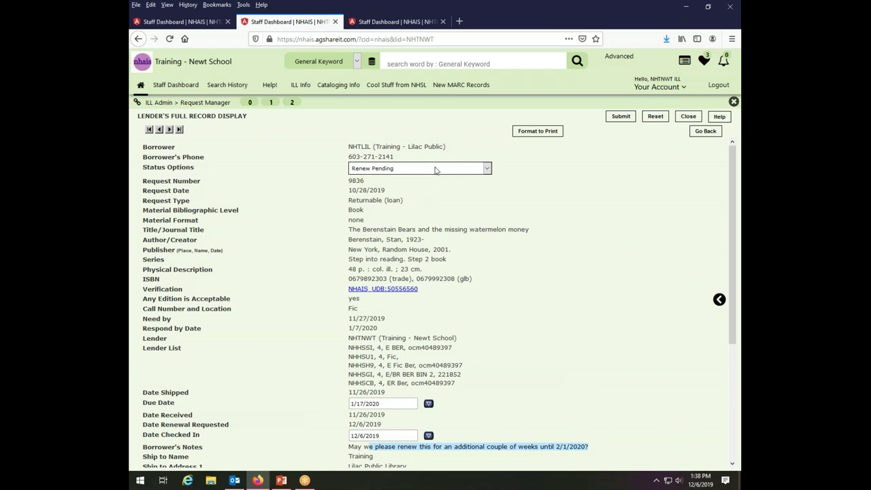
pyautogui.click(486, 170)
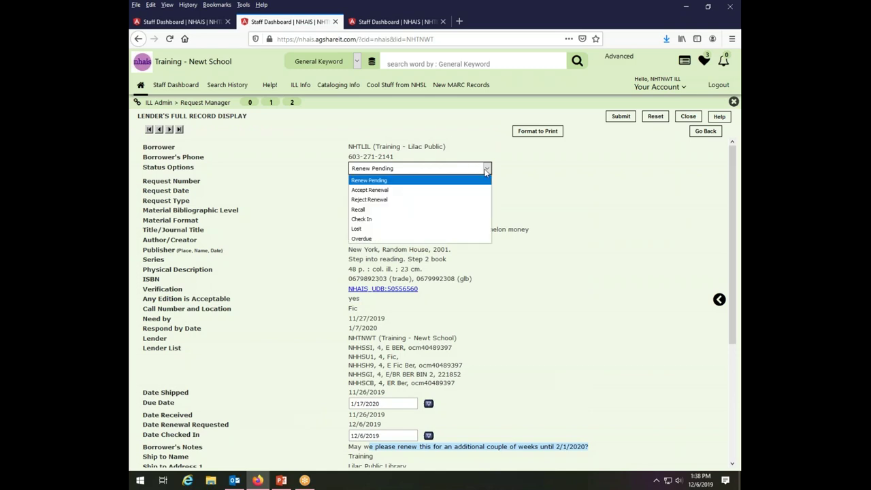
pyautogui.click(451, 191)
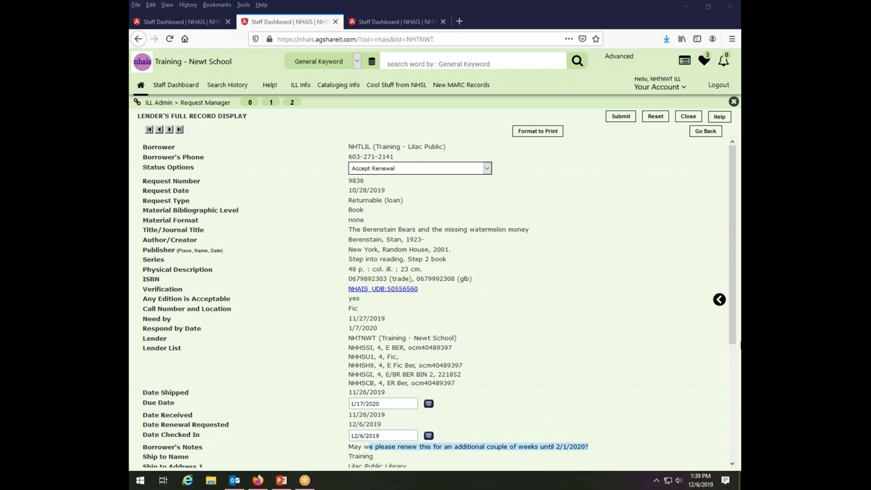
# Set the loan's due date to 02/03/2020 using the calendar.
pyautogui.click(735, 306)
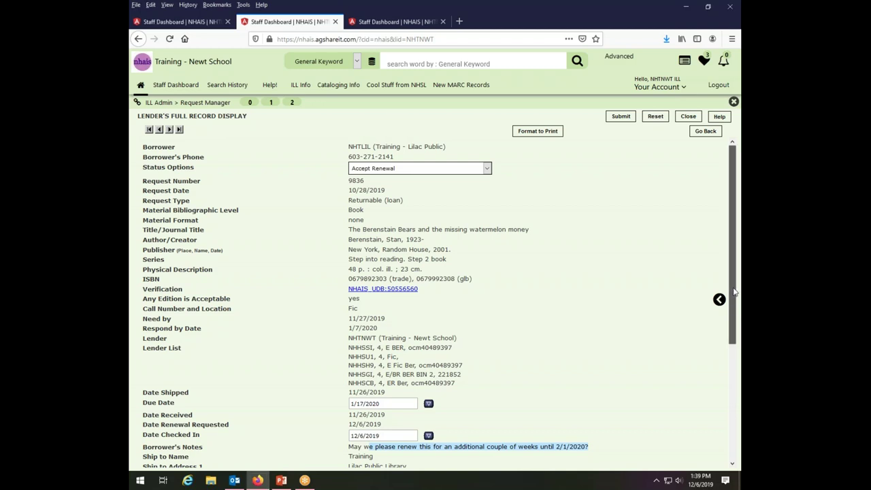
pyautogui.click(384, 405)
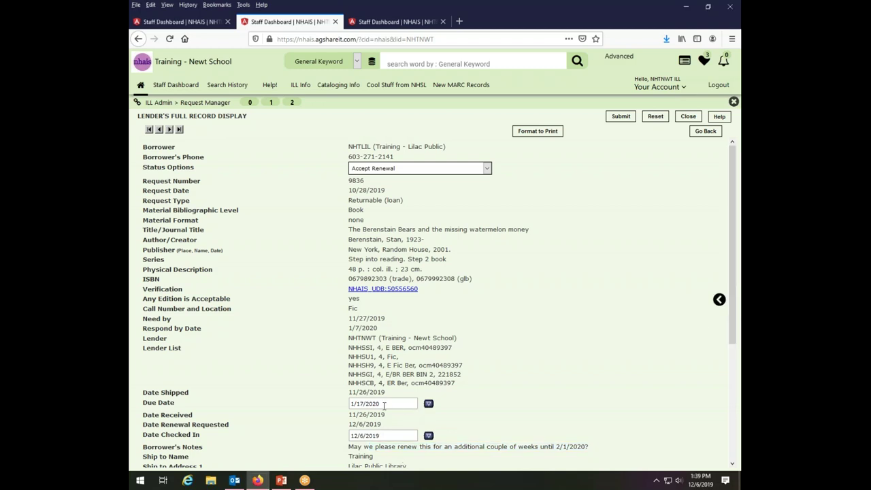
pyautogui.click(430, 404)
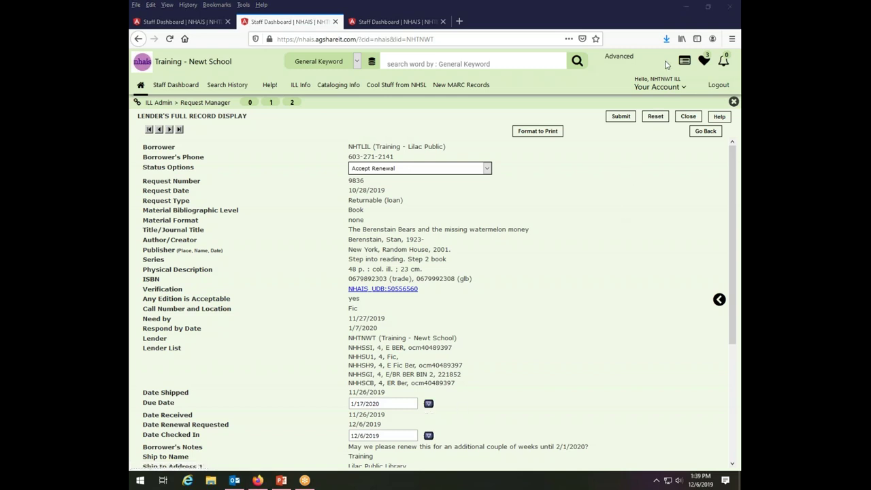
pyautogui.click(428, 405)
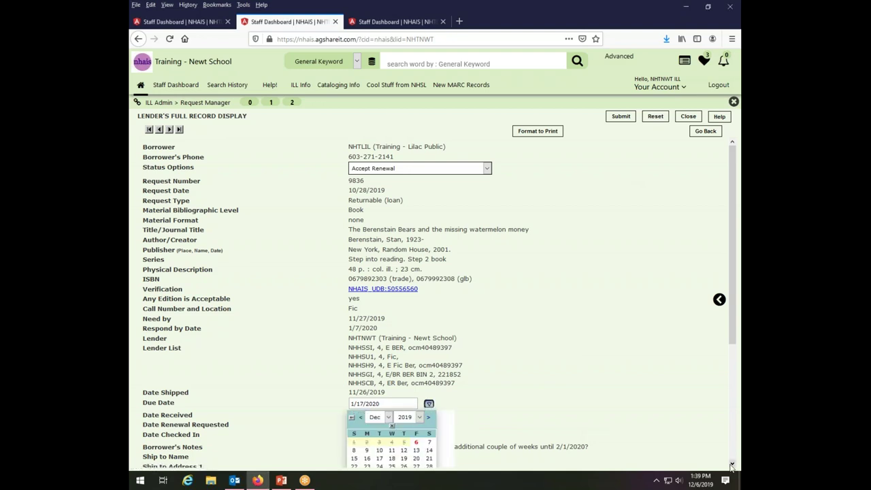
pyautogui.click(731, 464)
pyautogui.click(732, 465)
pyautogui.click(428, 368)
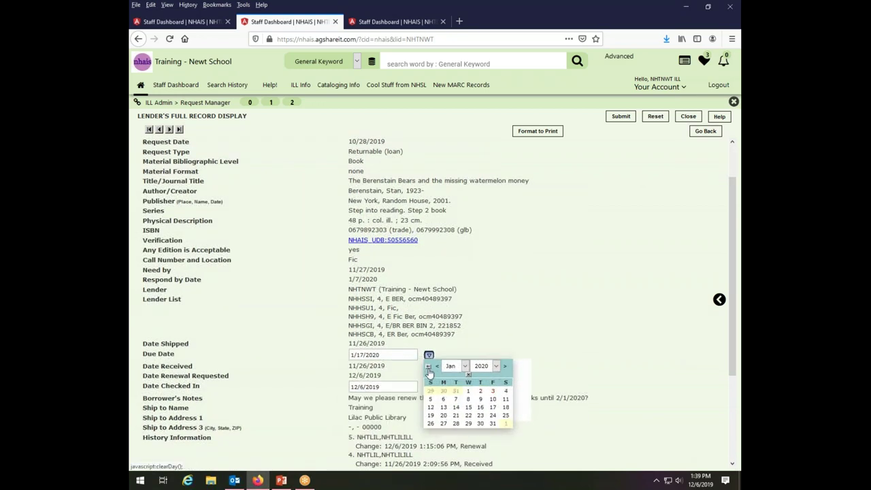
pyautogui.click(504, 366)
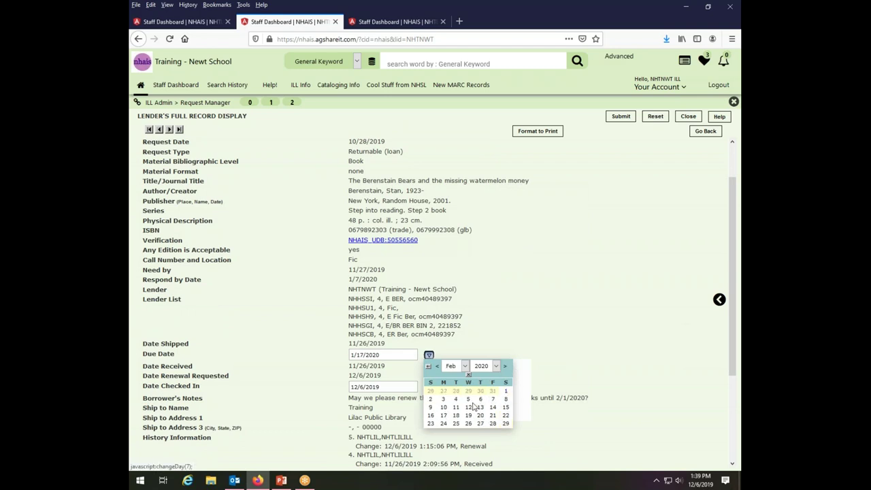
pyautogui.click(443, 399)
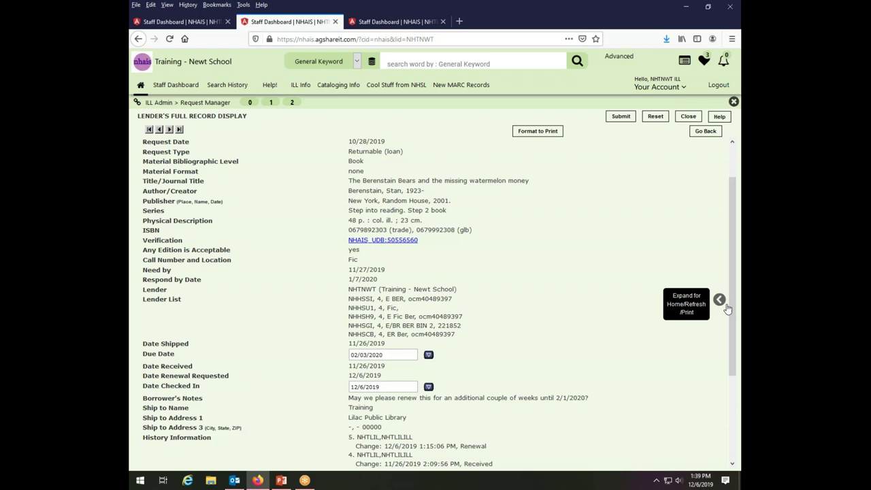
# Review the rest of the record, leaving the lender's note blank, and submit the accepted renewal.
pyautogui.moveTo(735, 314); pyautogui.dragTo(735, 405)
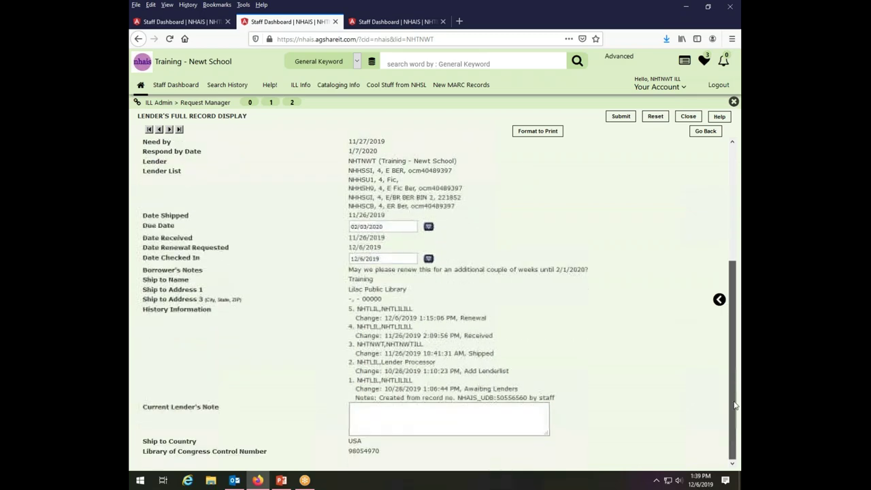
pyautogui.click(476, 418)
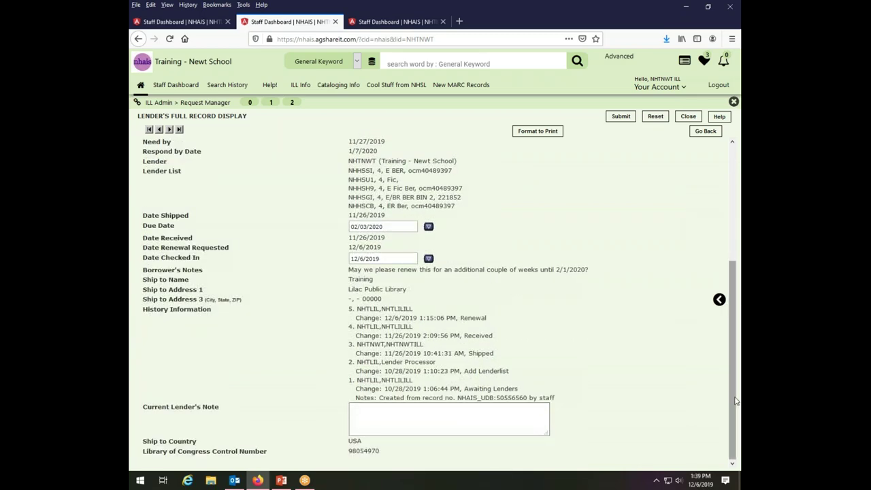
pyautogui.moveTo(735, 401); pyautogui.dragTo(353, 197)
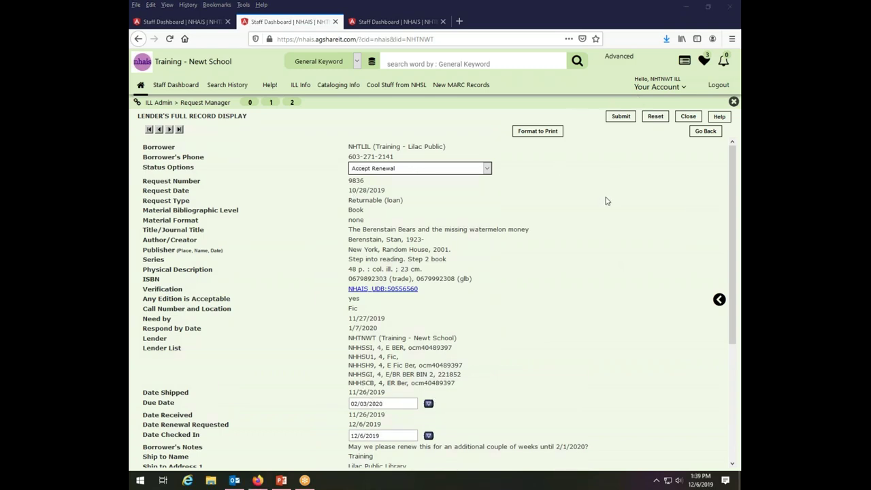
pyautogui.click(621, 117)
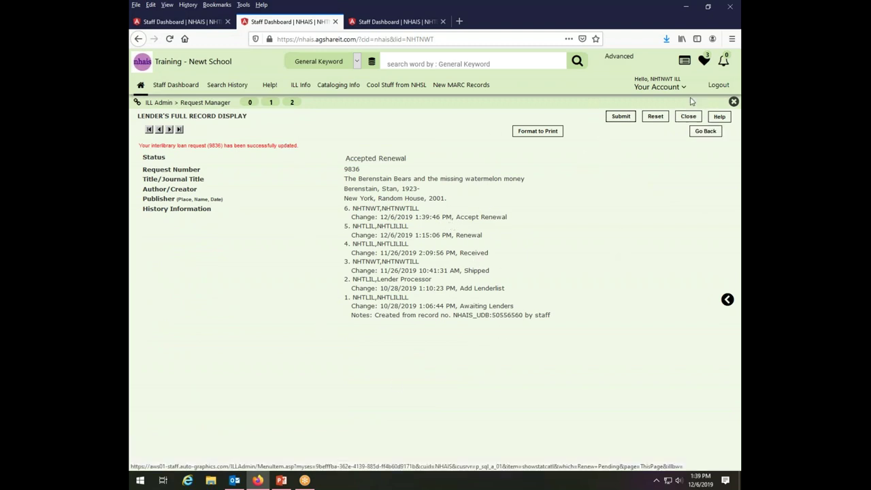
# Return to the Request Manager and open the lender's Renew Pending list.
pyautogui.click(703, 62)
pyautogui.click(652, 128)
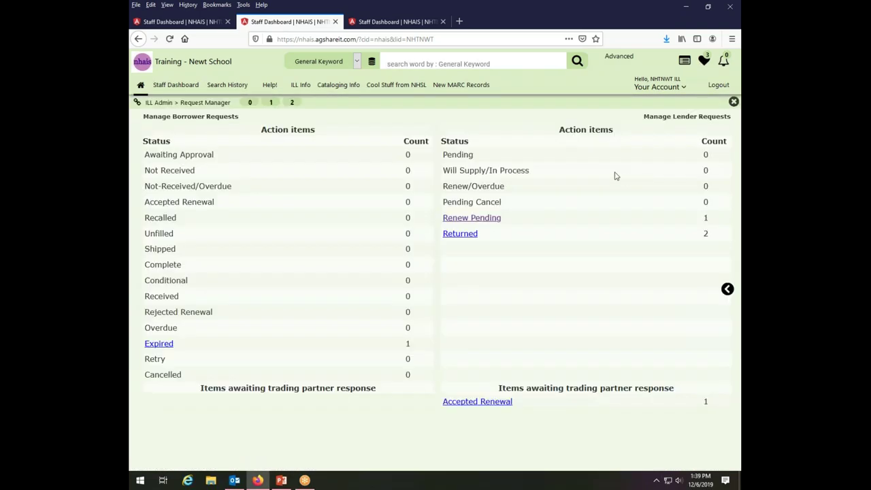
pyautogui.click(482, 221)
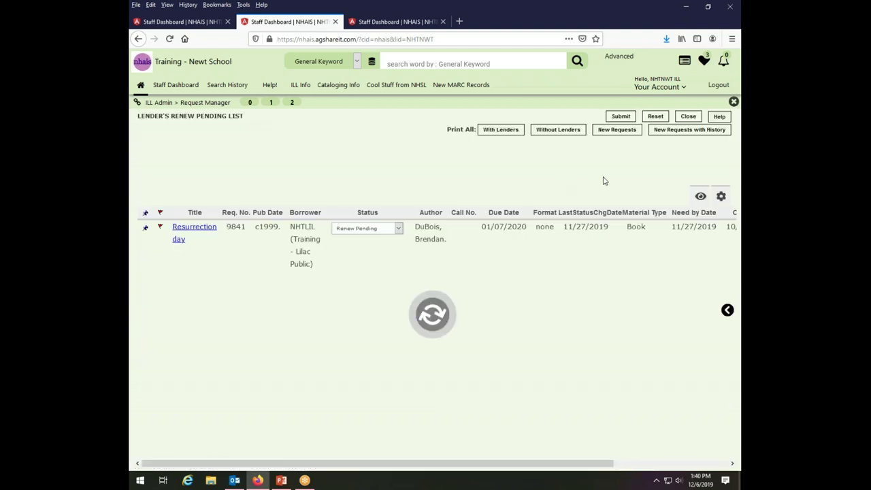
# Open the pending renewal request for Resurrection day and read the borrower's note.
pyautogui.click(211, 243)
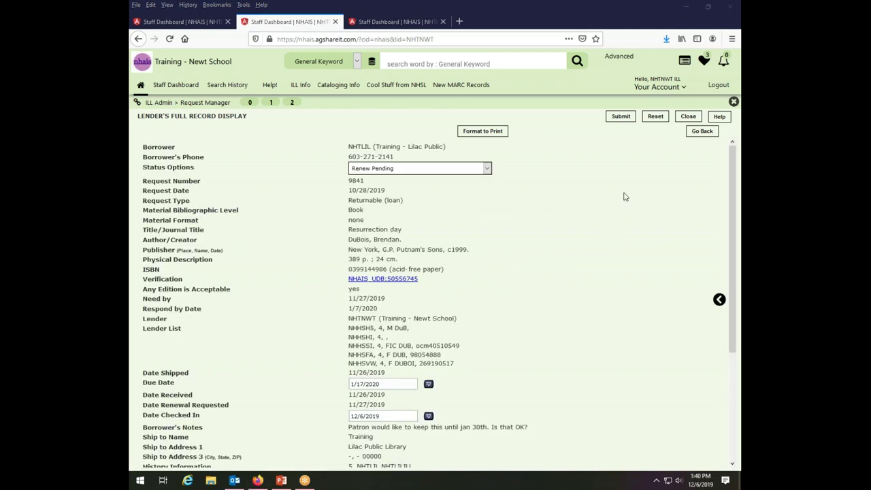
pyautogui.moveTo(732, 196); pyautogui.dragTo(724, 250)
pyautogui.moveTo(361, 358); pyautogui.dragTo(492, 357)
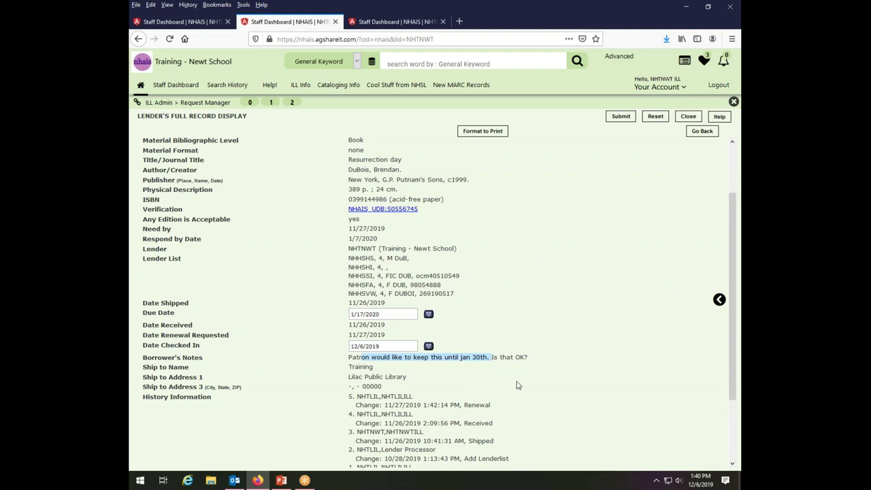
# Set the Resurrection day request's status to Reject Renewal.
pyautogui.moveTo(734, 299); pyautogui.dragTo(730, 203)
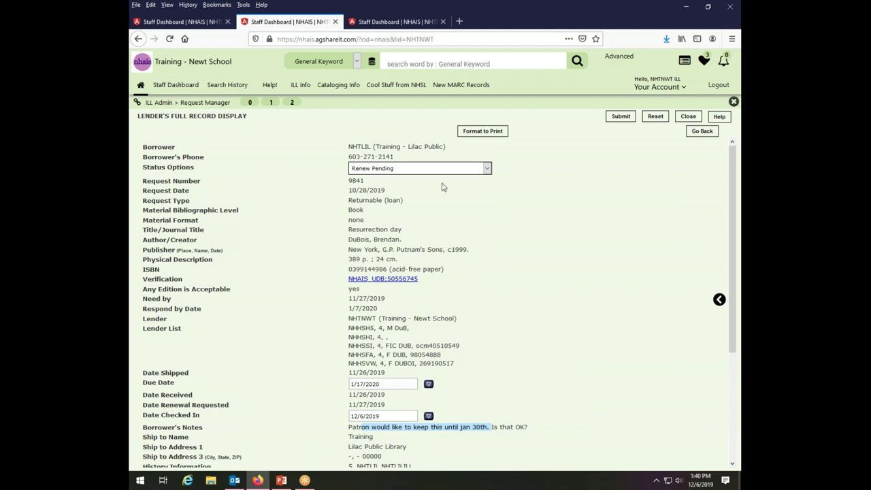
pyautogui.click(488, 170)
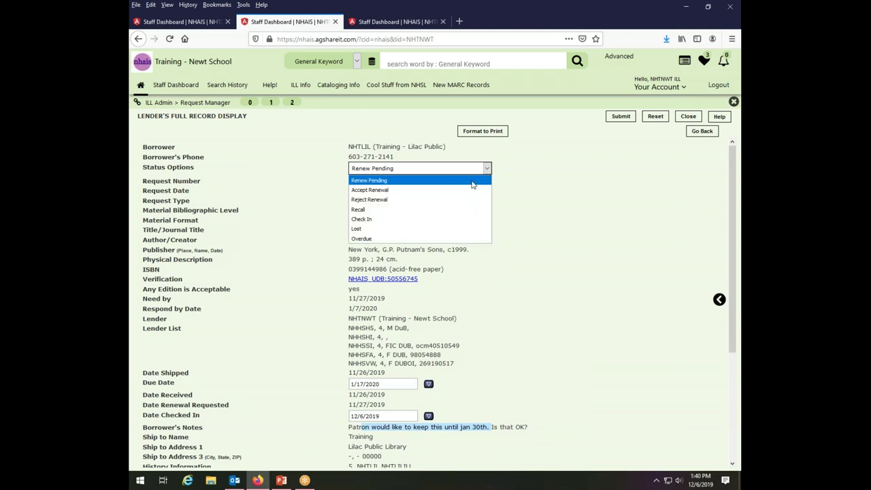
pyautogui.click(460, 204)
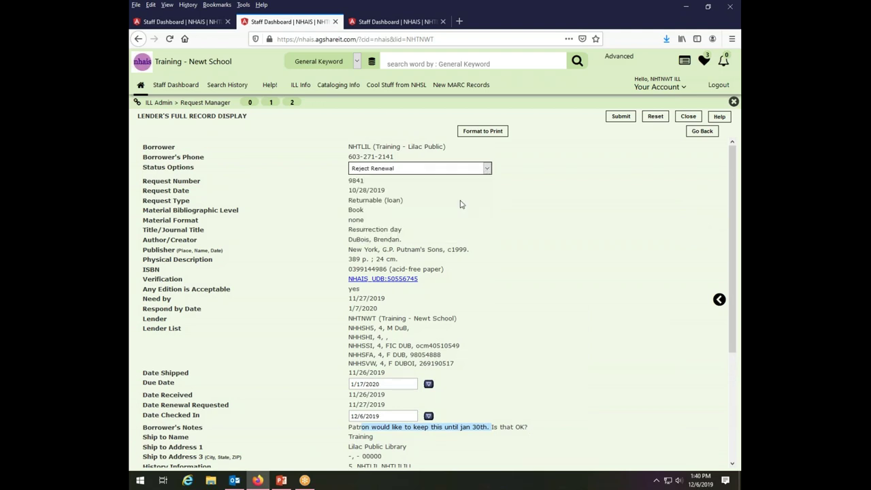
# Enter a lender's note saying sorry, this popular item must be returned on the original due date, and submit the rejected renewal.
pyautogui.moveTo(733, 181); pyautogui.dragTo(734, 300)
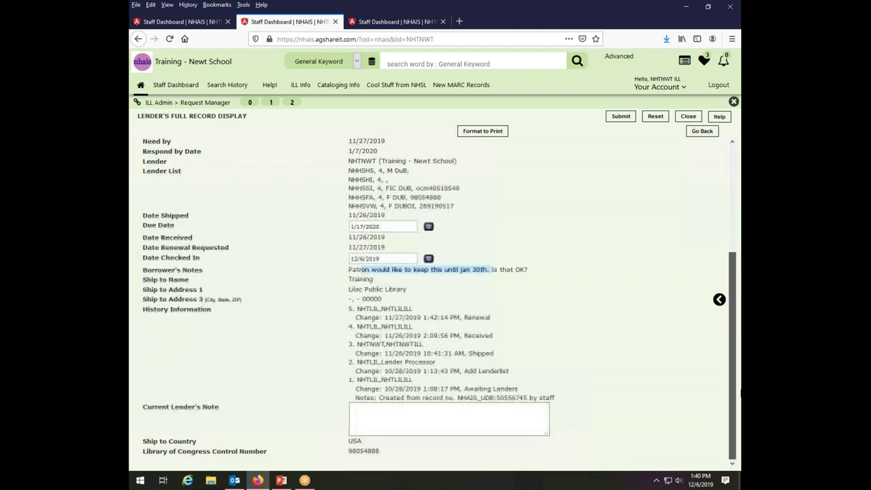
pyautogui.click(461, 412)
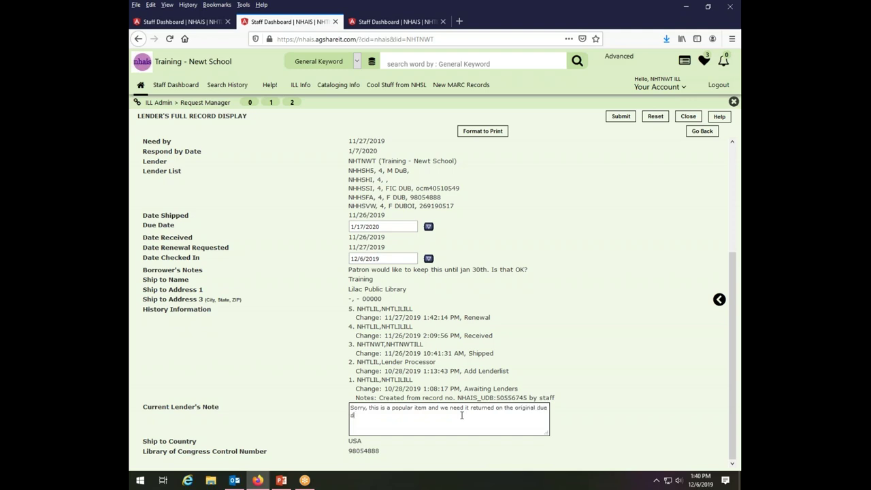
pyautogui.click(624, 119)
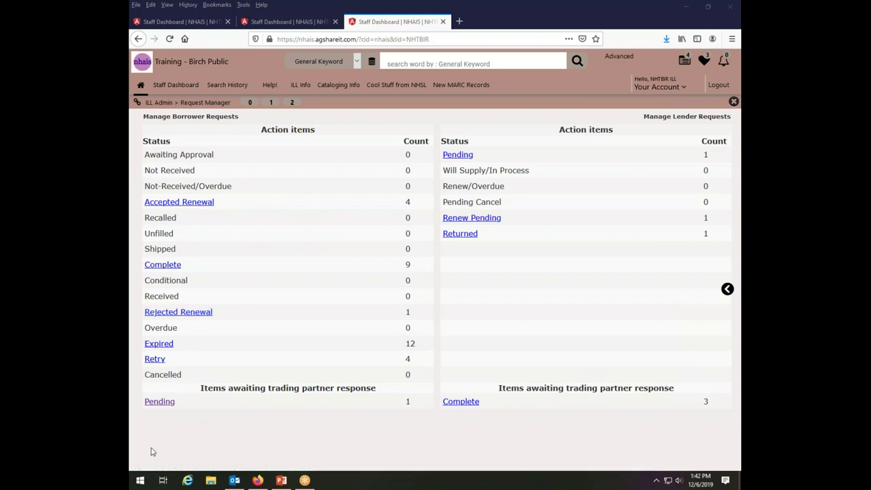
# In the Birch Public account, open Squirting squids from the borrower's Rejected Renewal list and read the lender's note explaining the rejection.
pyautogui.click(195, 313)
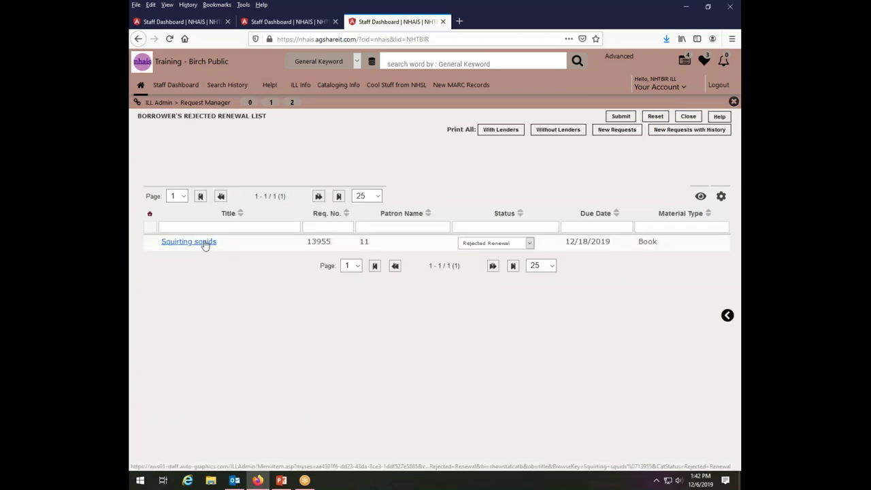
pyautogui.click(204, 243)
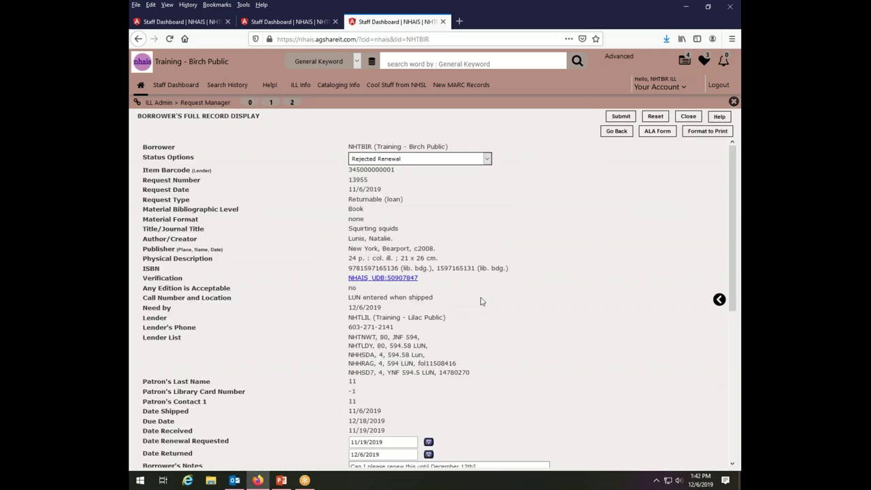
pyautogui.moveTo(737, 191); pyautogui.dragTo(705, 366)
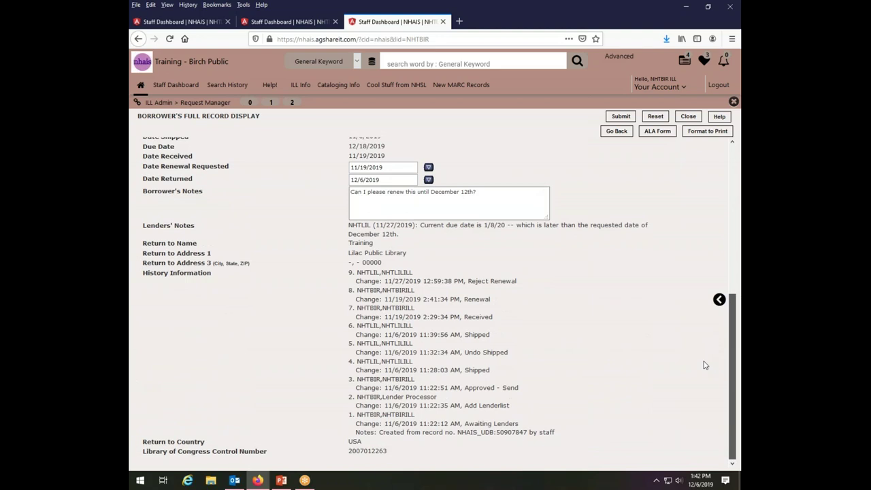
pyautogui.scroll(1, 712, 327)
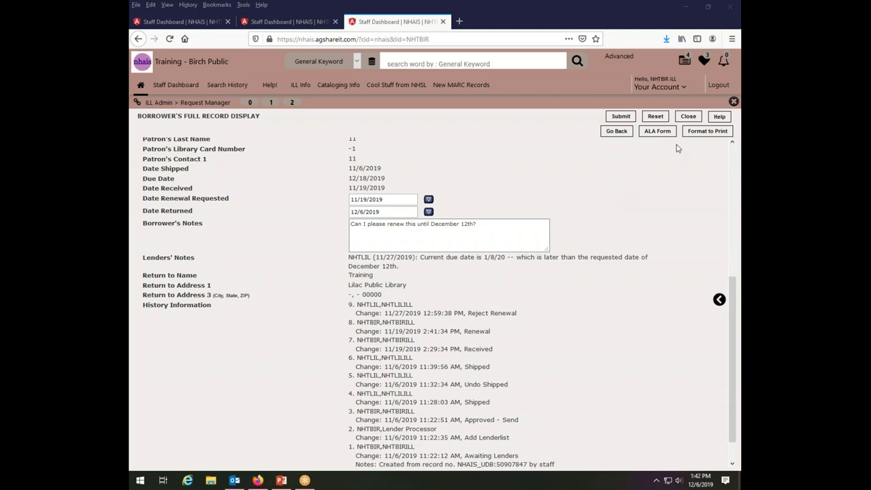
pyautogui.moveTo(349, 256); pyautogui.dragTo(411, 271)
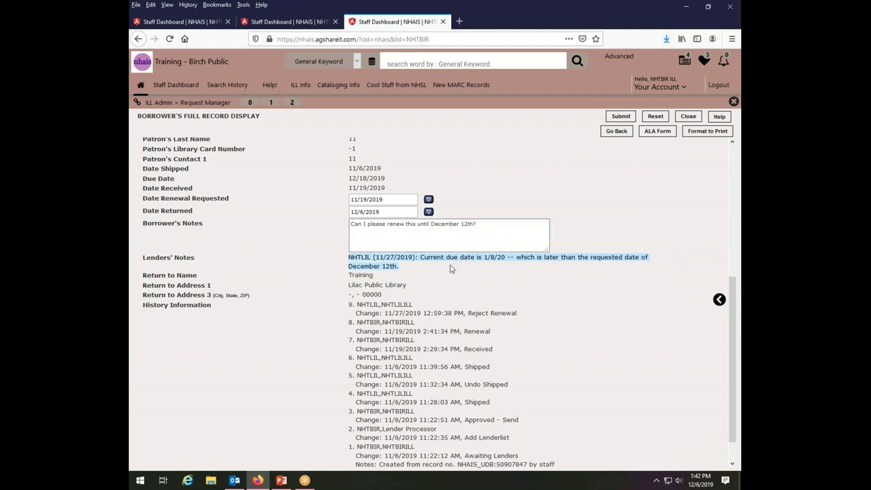
pyautogui.moveTo(732, 298); pyautogui.dragTo(732, 136)
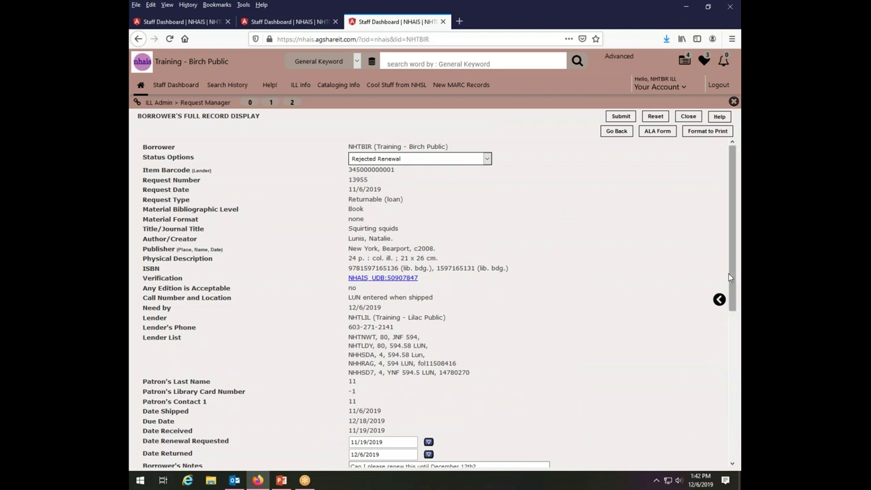
pyautogui.scroll(-1, 646, 294)
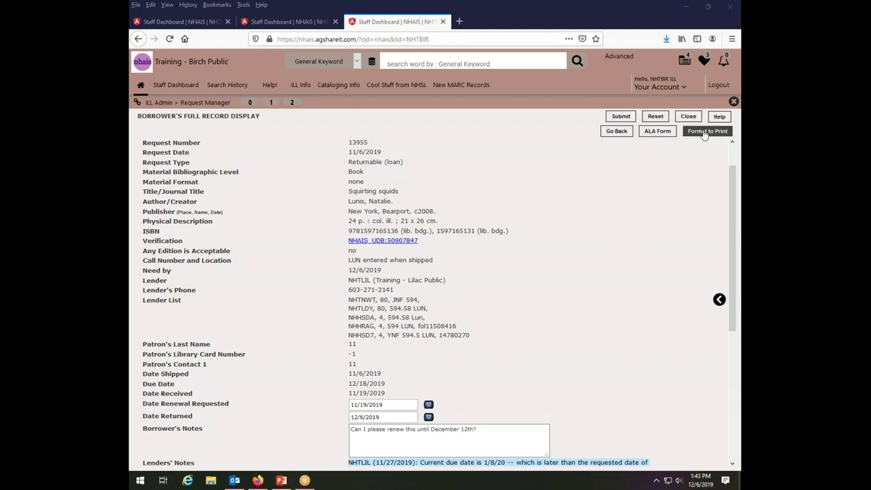
# Go back to the Request Manager and open the borrower's Accepted Renewal list, sorted by due date in ascending order.
pyautogui.click(618, 132)
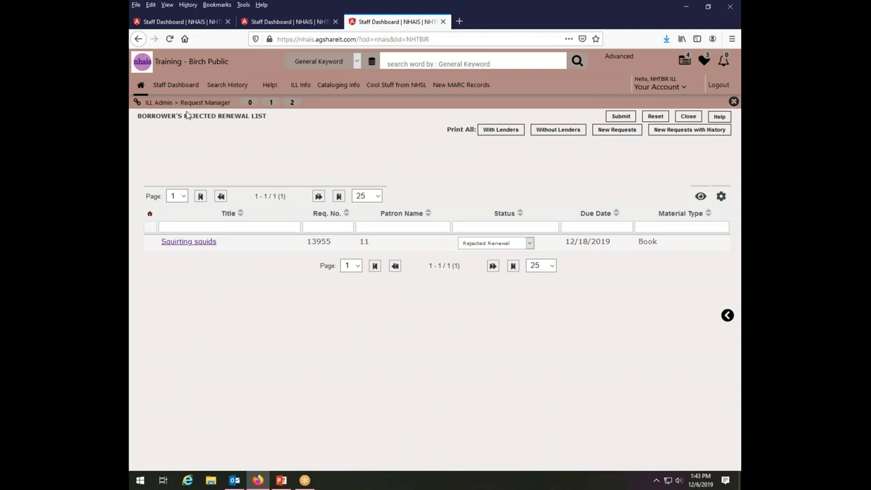
pyautogui.click(216, 102)
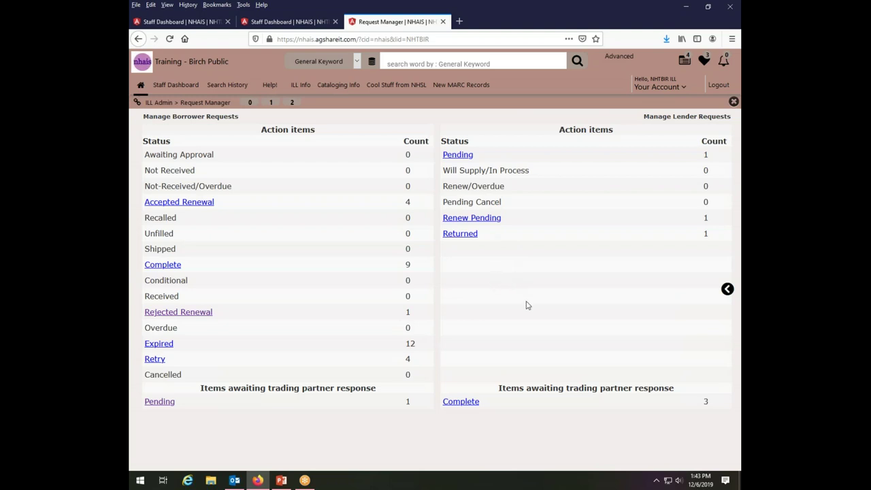
pyautogui.click(199, 204)
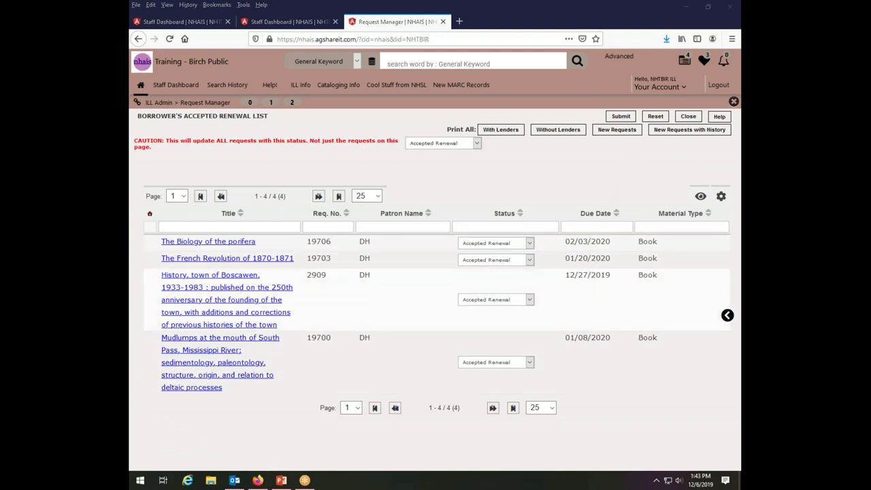
pyautogui.click(616, 214)
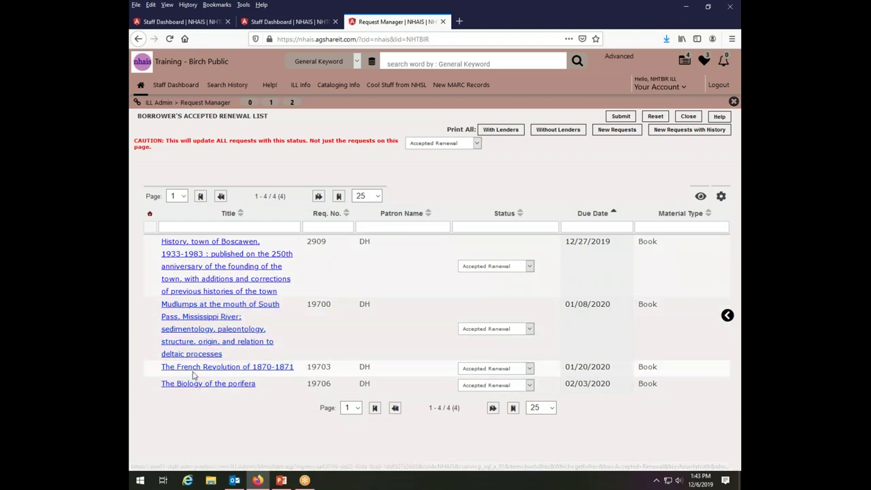
# Open the accepted renewal for The French Revolution of 1870-1871 and check its due date and history.
pyautogui.click(198, 372)
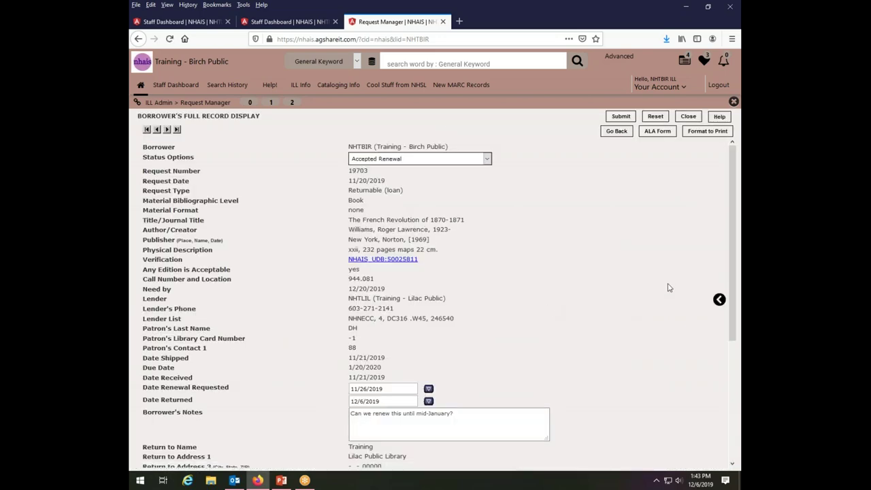
pyautogui.scroll(-5, 735, 220)
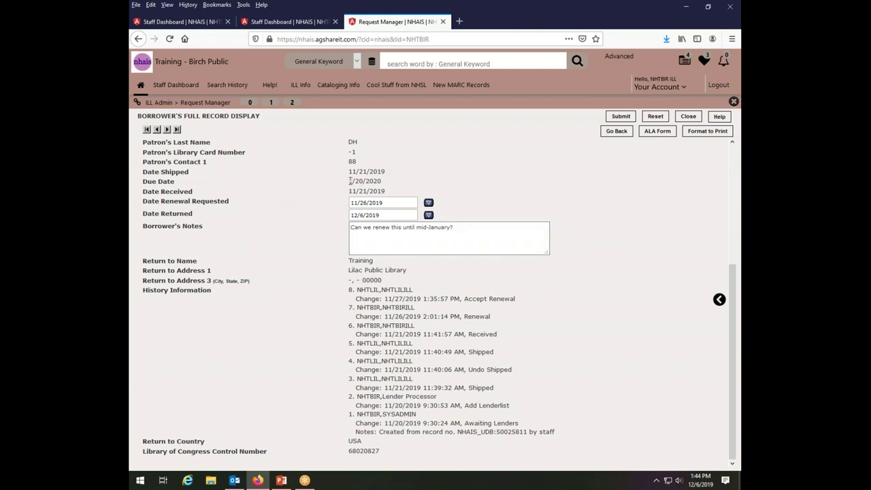
pyautogui.moveTo(349, 181); pyautogui.dragTo(381, 182)
pyautogui.moveTo(732, 285); pyautogui.dragTo(733, 246)
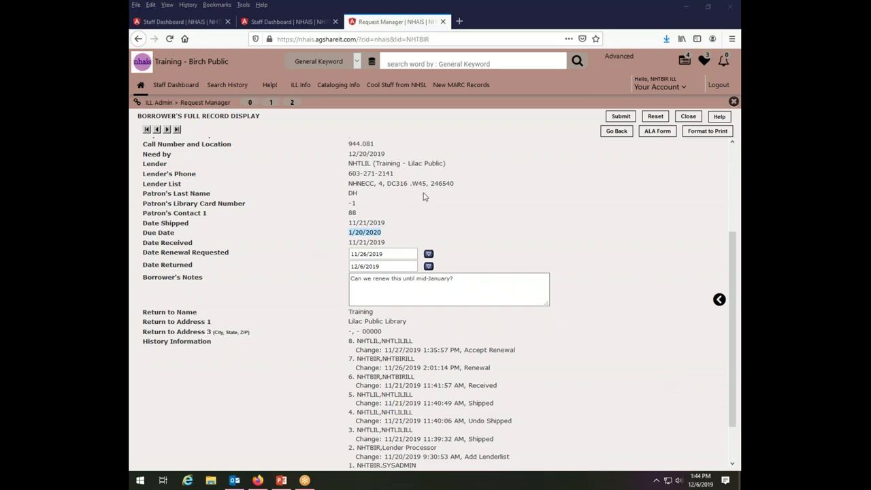
# Return to the Request Manager through its saved Quick Link and close it to get back to the home page.
pyautogui.click(705, 63)
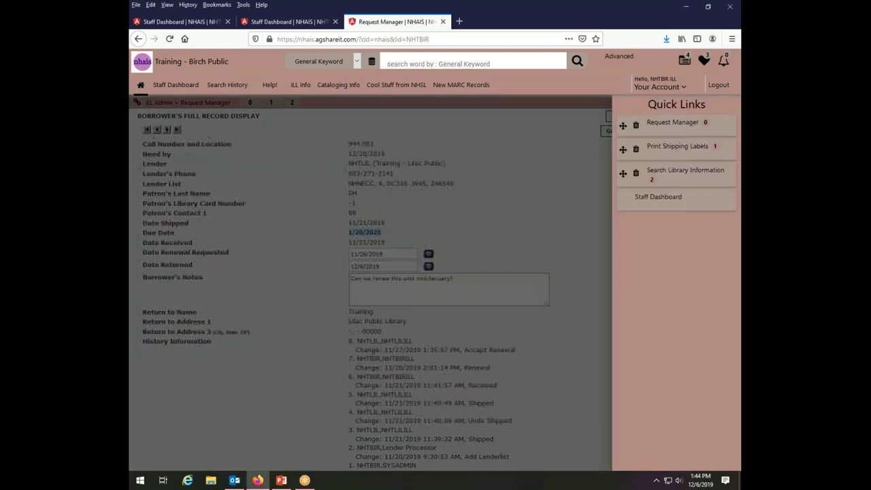
pyautogui.click(673, 122)
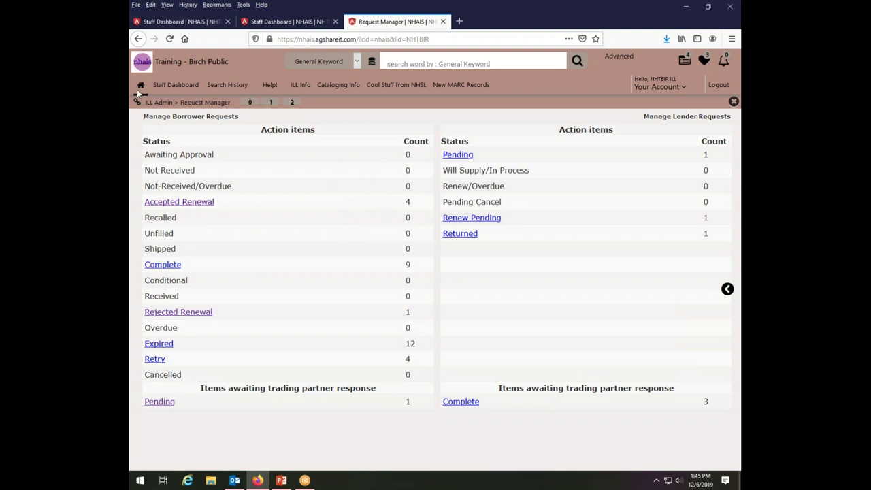
pyautogui.click(733, 103)
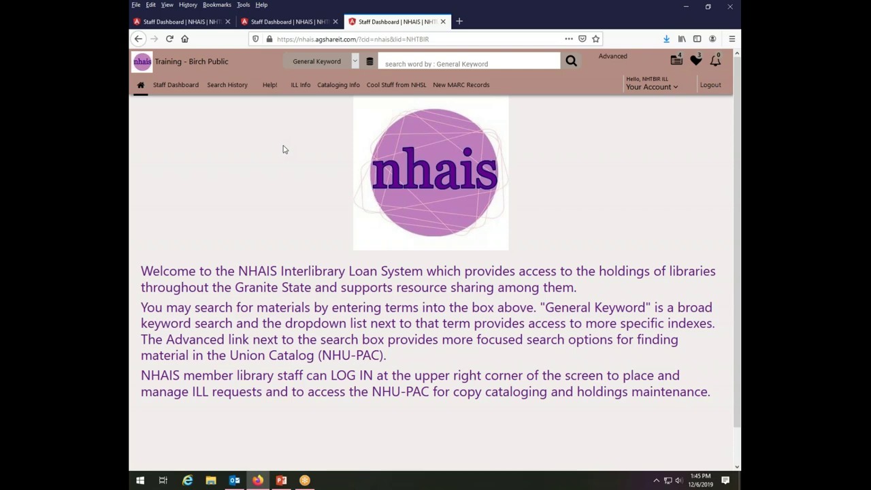
# Open the Setting ILL Lending Policies form from the Training page of the State Library's NHAIS Services site.
pyautogui.click(166, 62)
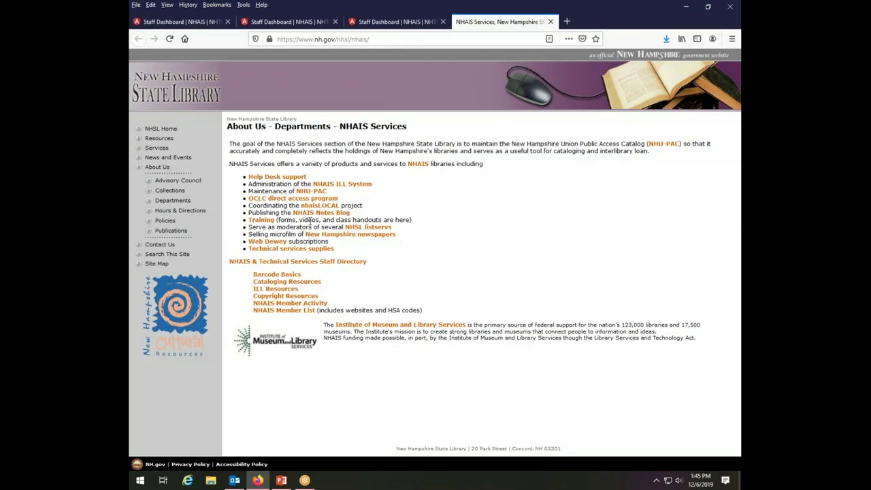
pyautogui.click(262, 220)
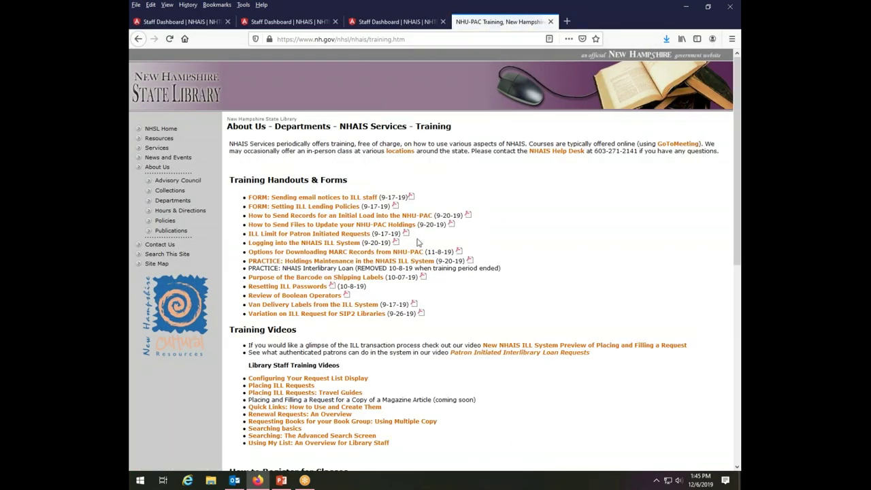
pyautogui.click(343, 205)
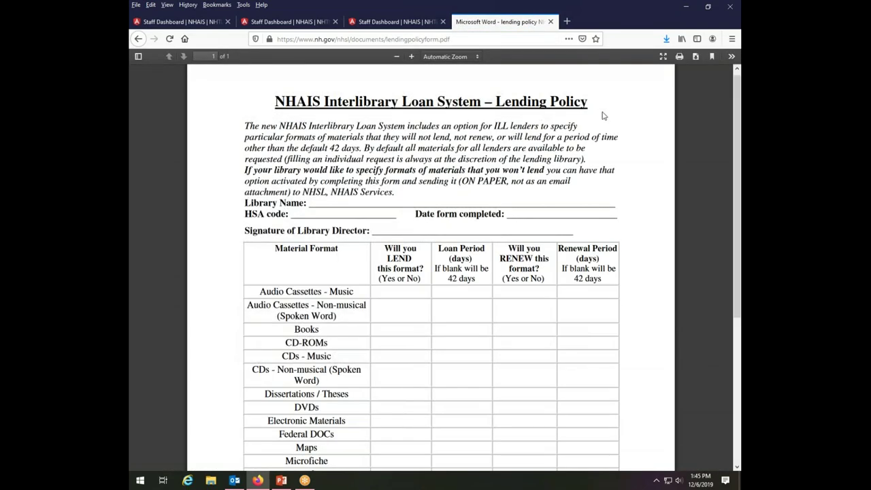
# Examine the lending policy form's material formats, its lending and renewal columns, and the library director's signature line.
pyautogui.scroll(-3, 413, 186)
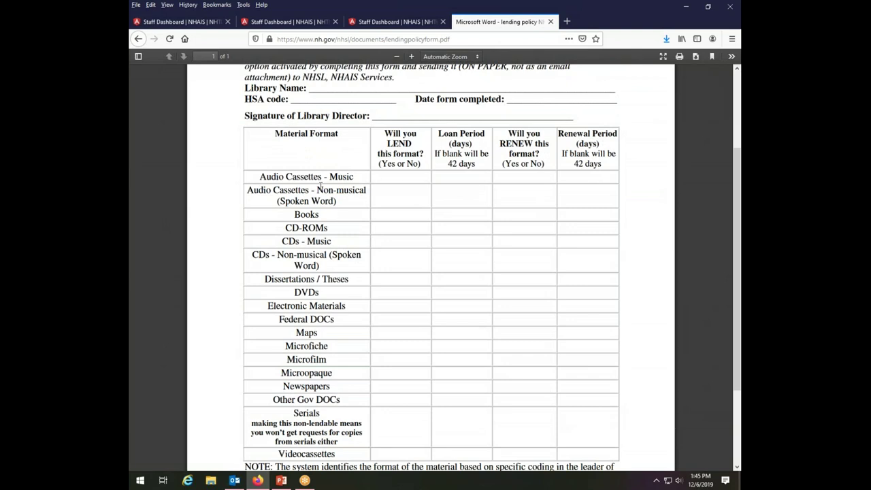
pyautogui.moveTo(272, 176); pyautogui.dragTo(318, 399)
pyautogui.click(343, 305)
pyautogui.moveTo(459, 144); pyautogui.dragTo(466, 179)
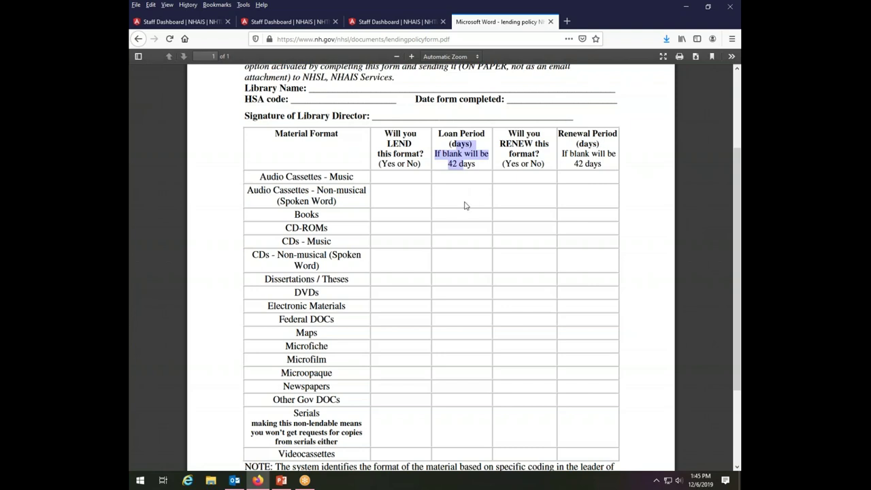
pyautogui.click(448, 294)
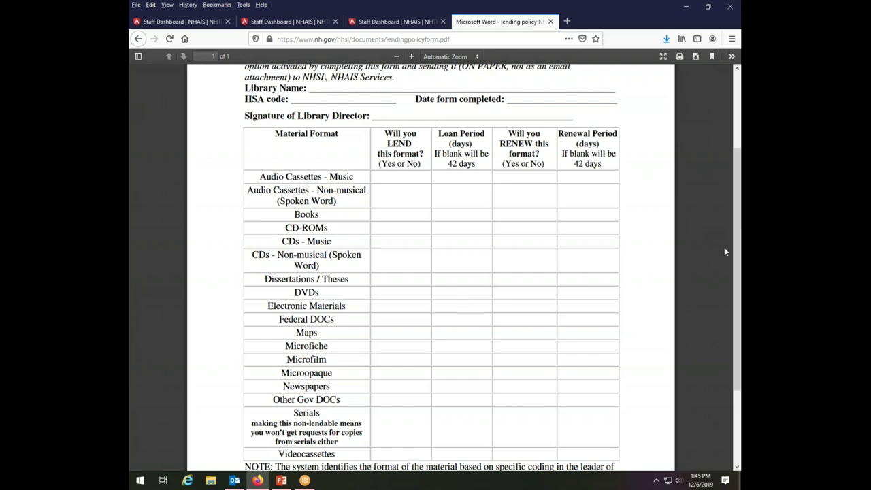
pyautogui.scroll(-3, 714, 371)
pyautogui.scroll(5, 722, 306)
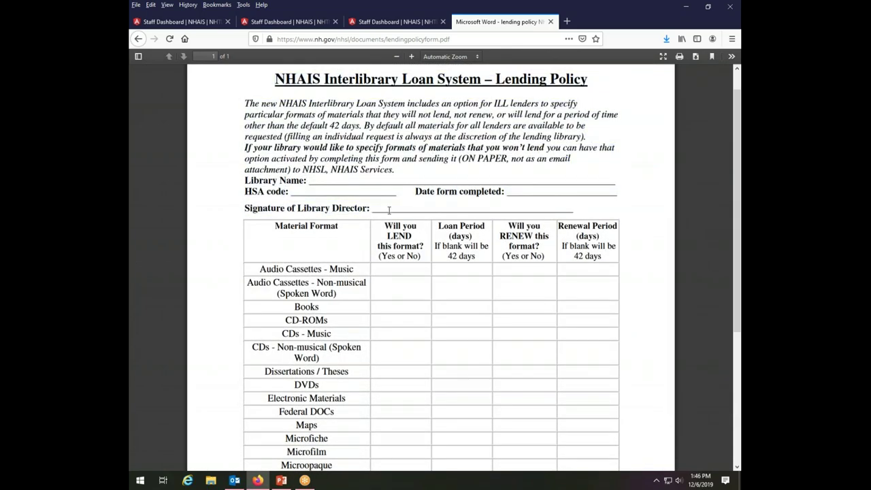
pyautogui.moveTo(296, 208); pyautogui.dragTo(468, 209)
pyautogui.click(667, 158)
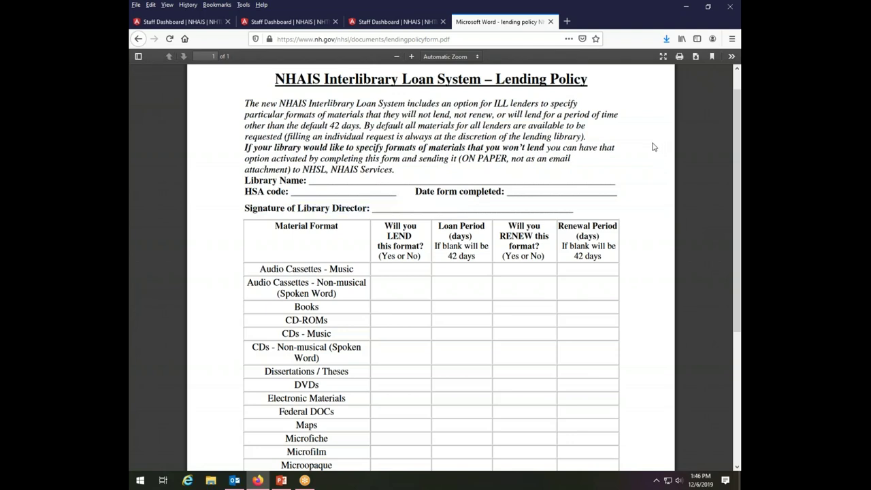